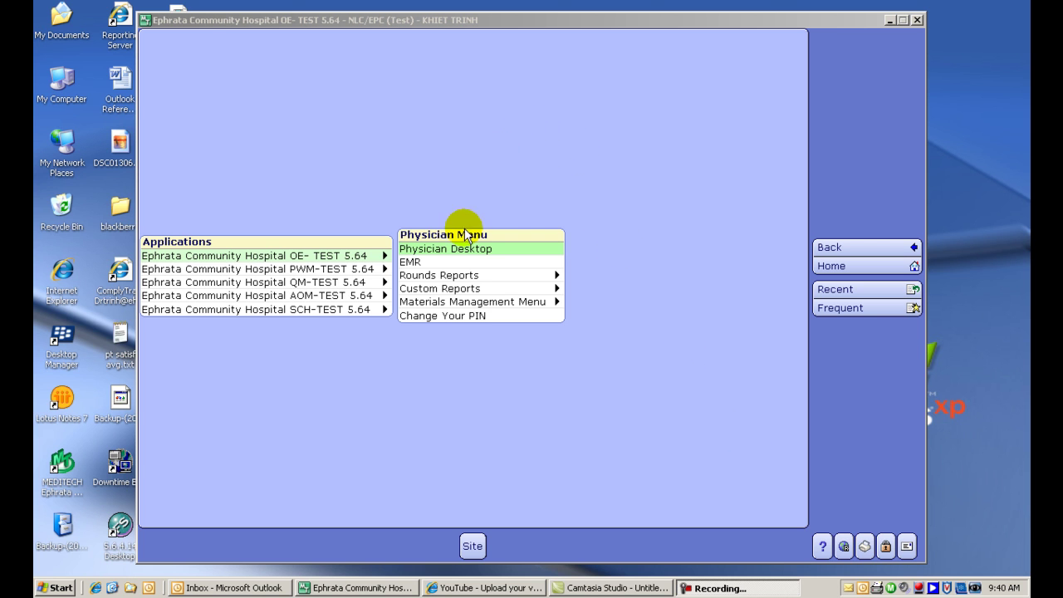
Open the Physician Desktop from the Physician Menu to show the My List items
click(470, 249)
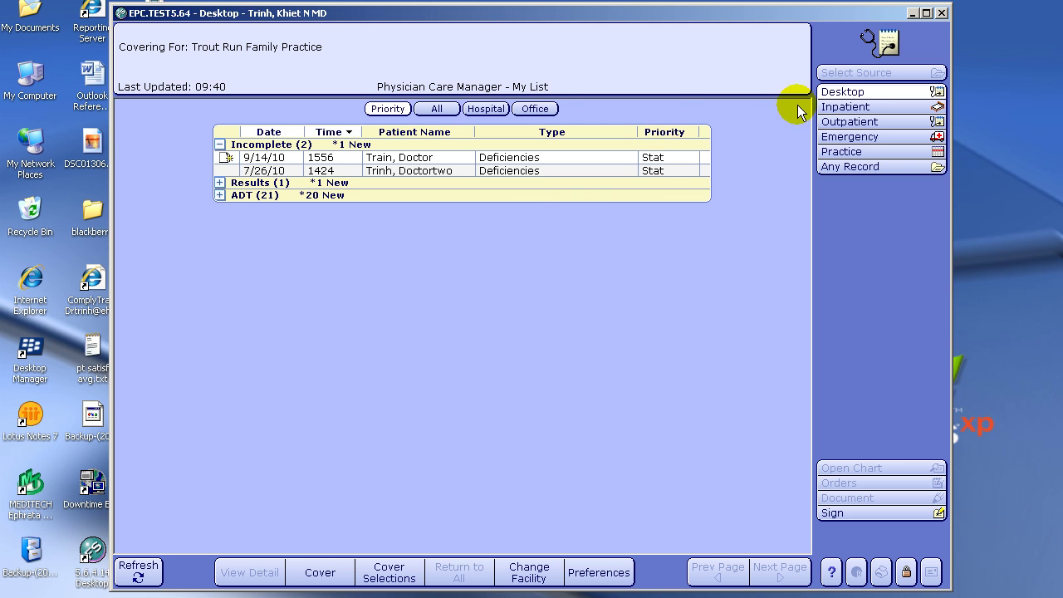
Open the chart of the room 307/D patient from the Inpatient rounding census
click(834, 113)
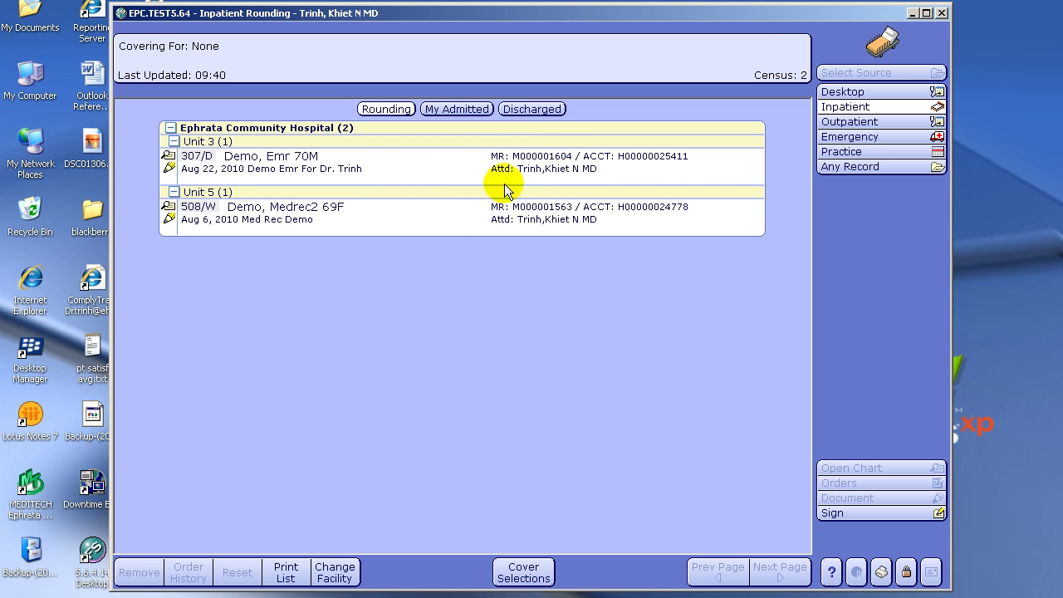
click(452, 171)
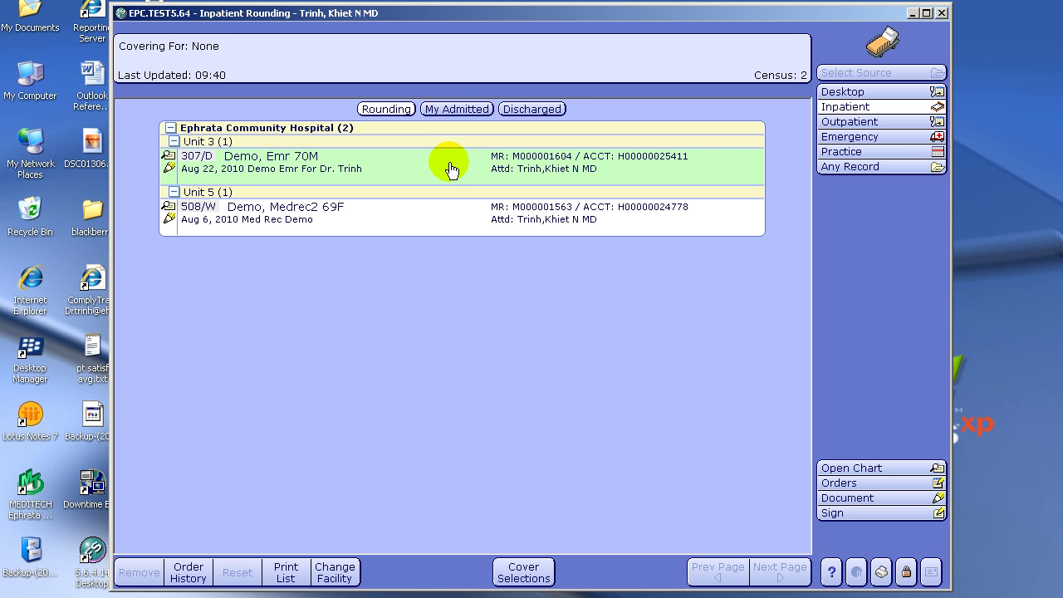
click(849, 466)
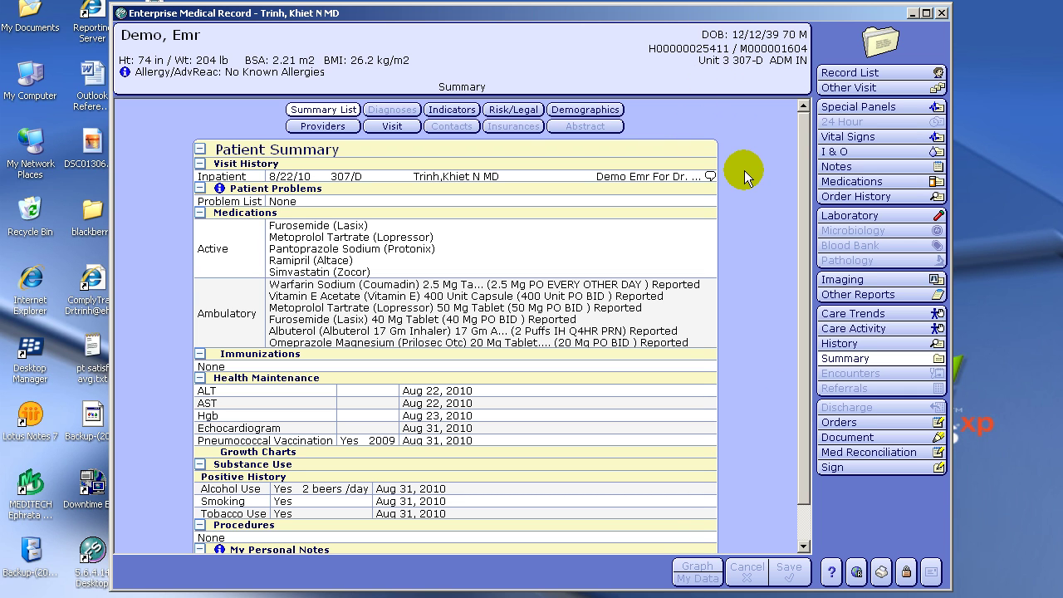
View all of the patient's visits and display the Laboratory Hematology results for 8/22/10 and 8/23/10
click(843, 88)
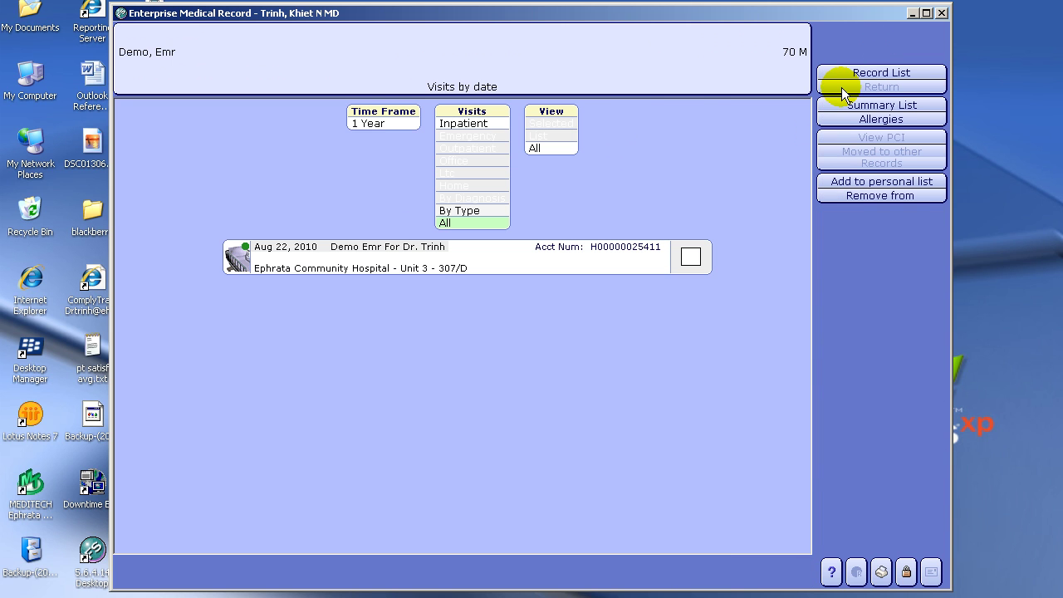
click(541, 148)
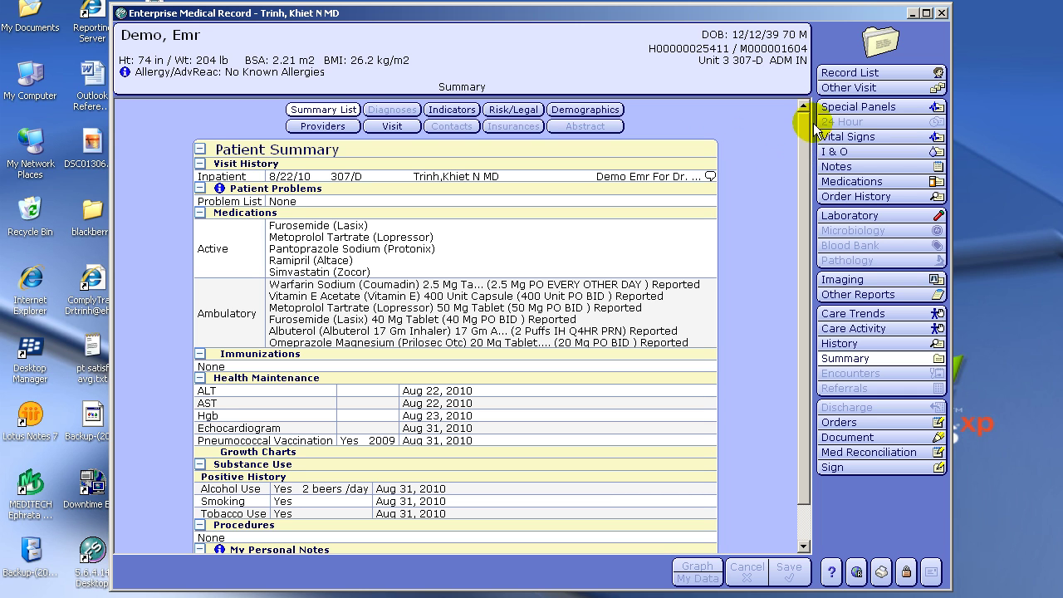
click(843, 221)
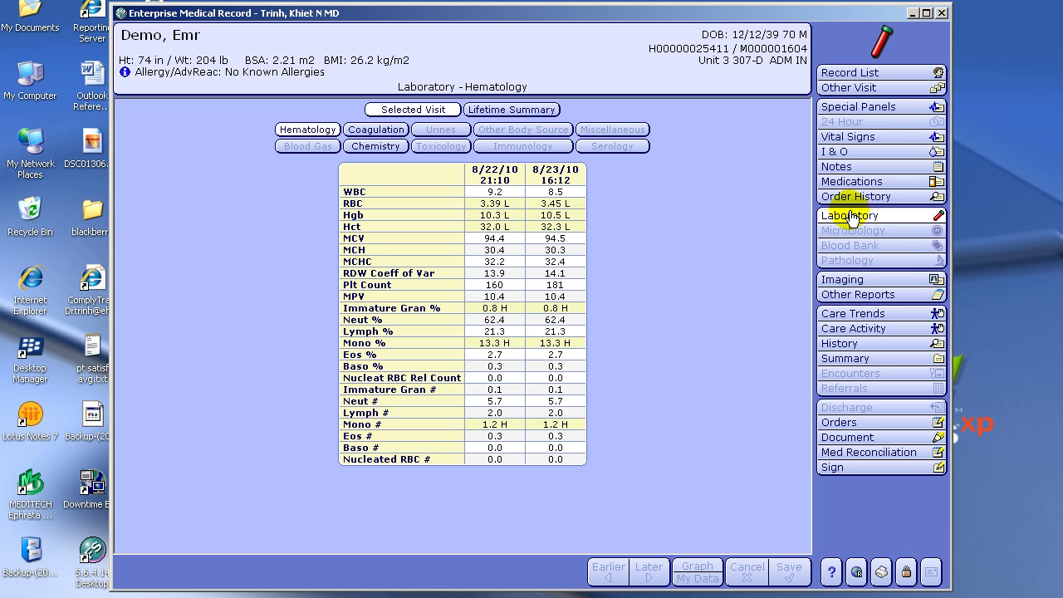
Review the Imaging and Other Reports lists, then close the chart back to Inpatient Rounding
click(835, 282)
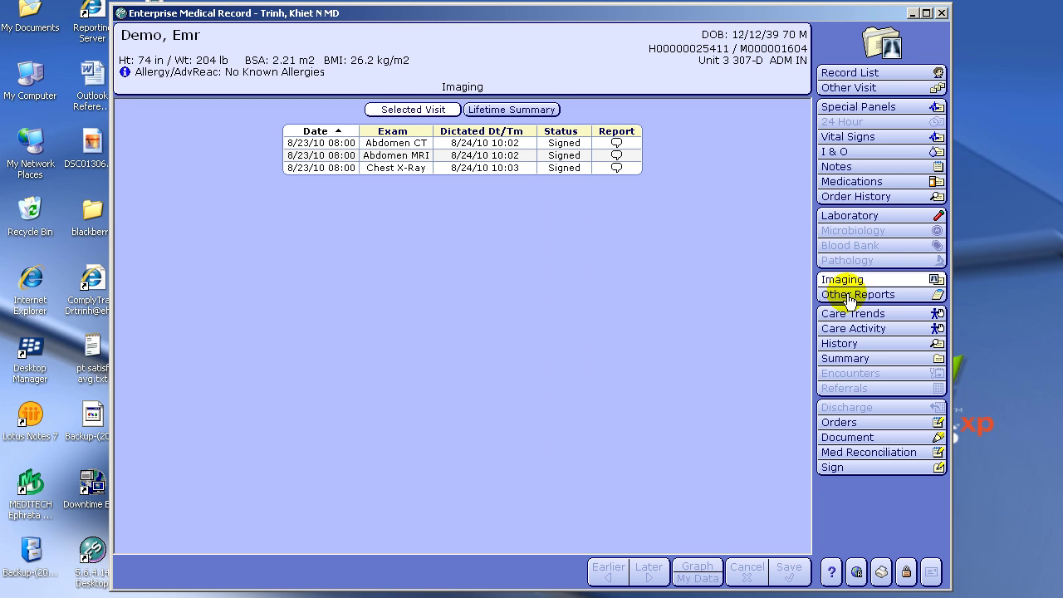
click(851, 298)
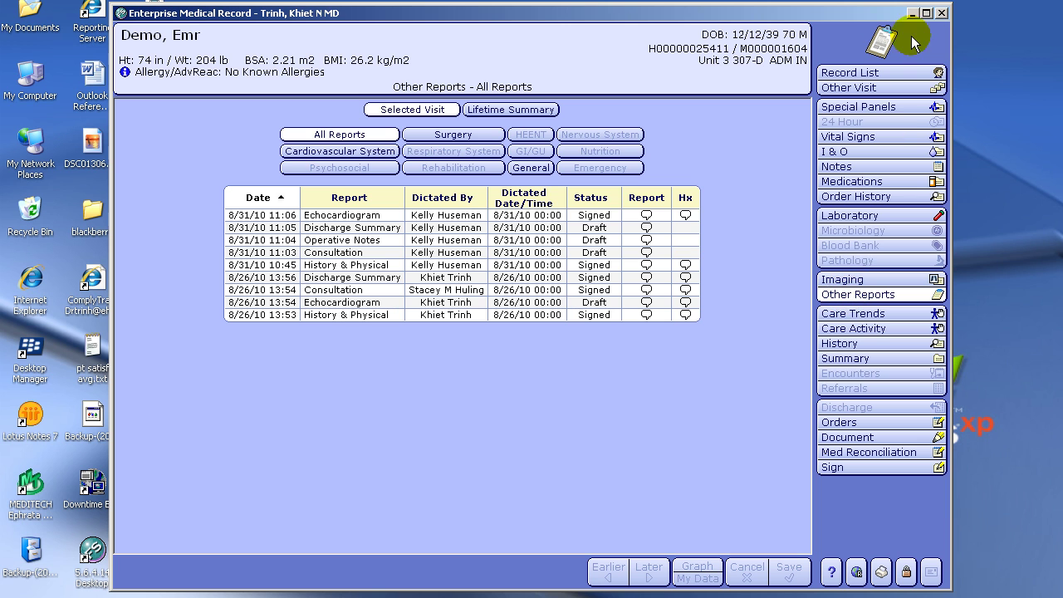
click(943, 13)
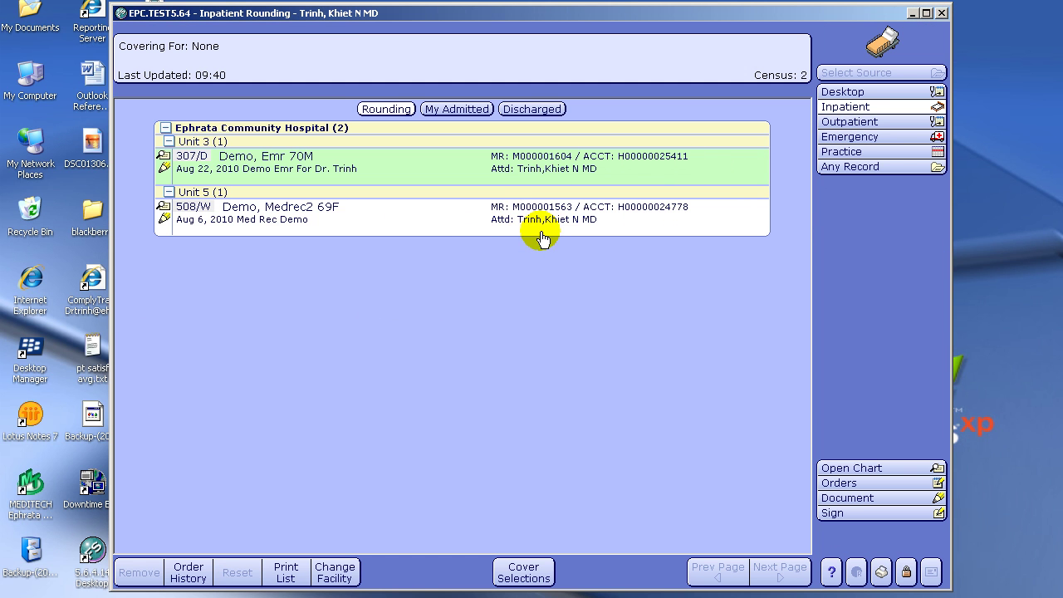
Run an Any Record search using the patient's partial last and first name
click(831, 170)
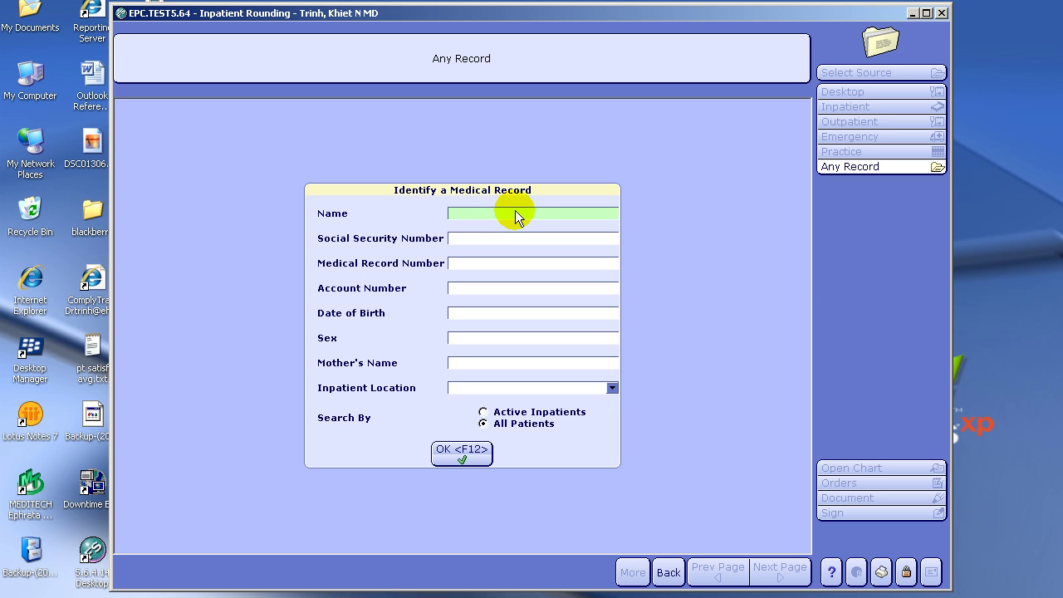
text(pcs,lori)
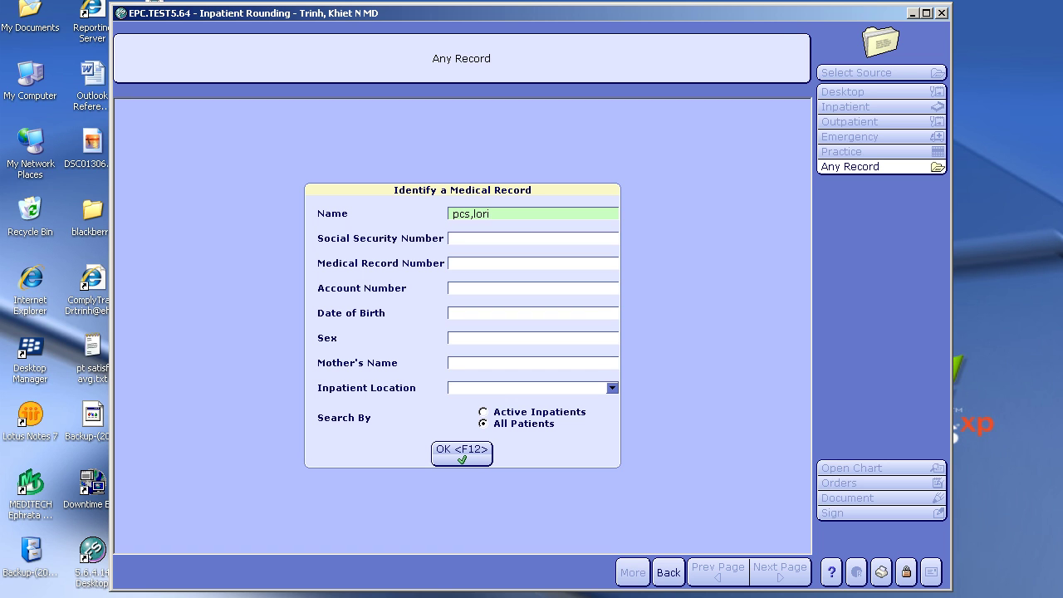
click(470, 463)
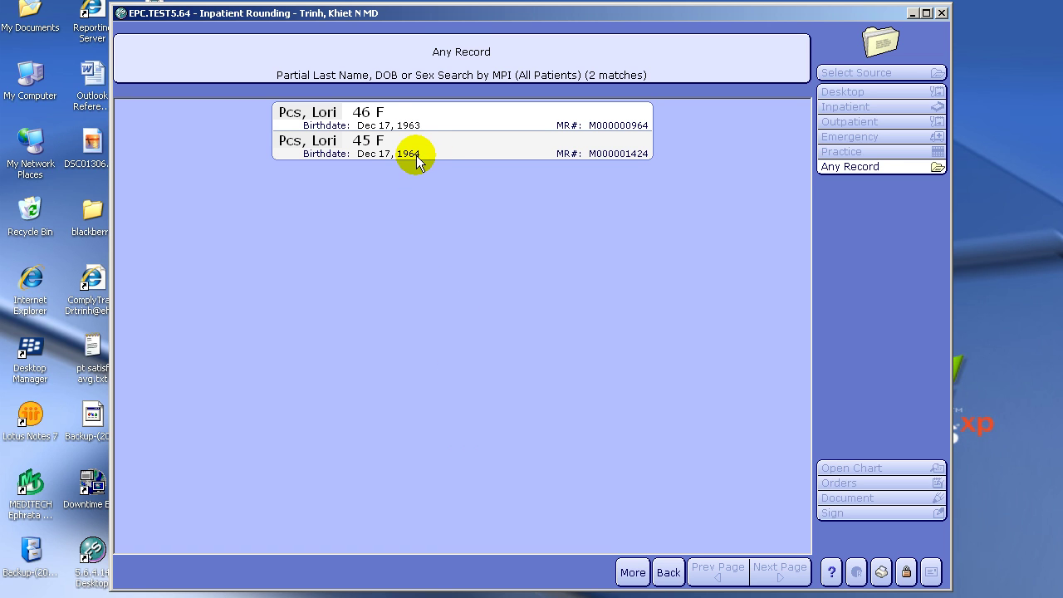
Open the 46-year-old match's chart for all visits, confirming past the access warning
click(370, 121)
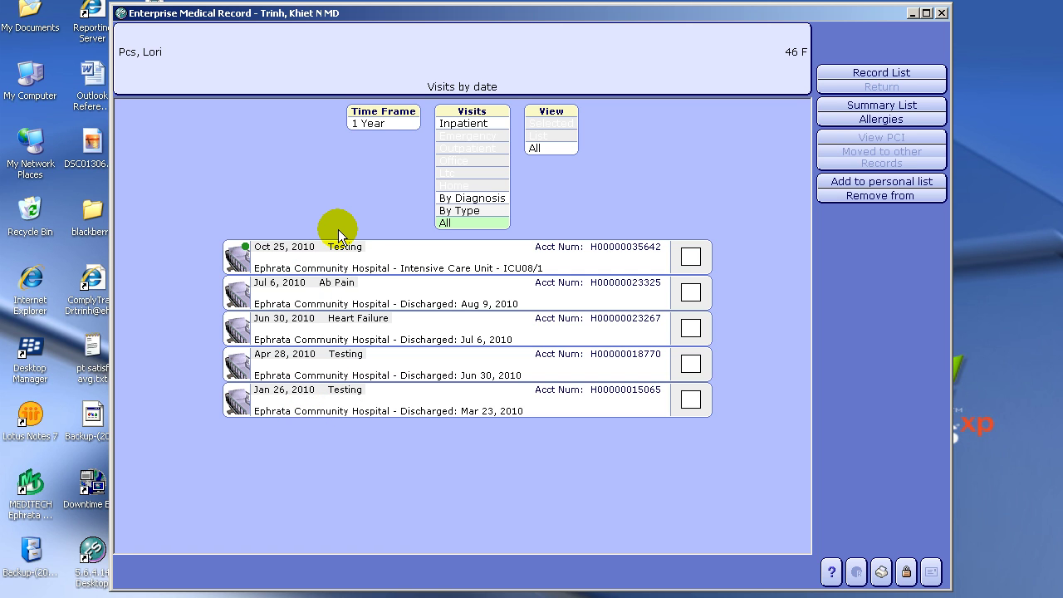
click(542, 158)
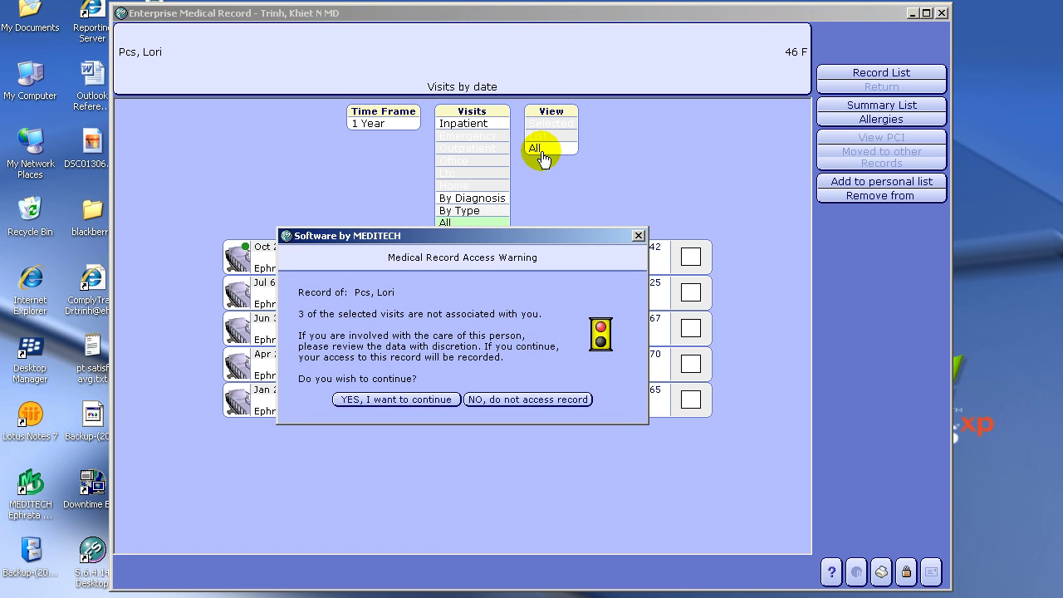
click(441, 400)
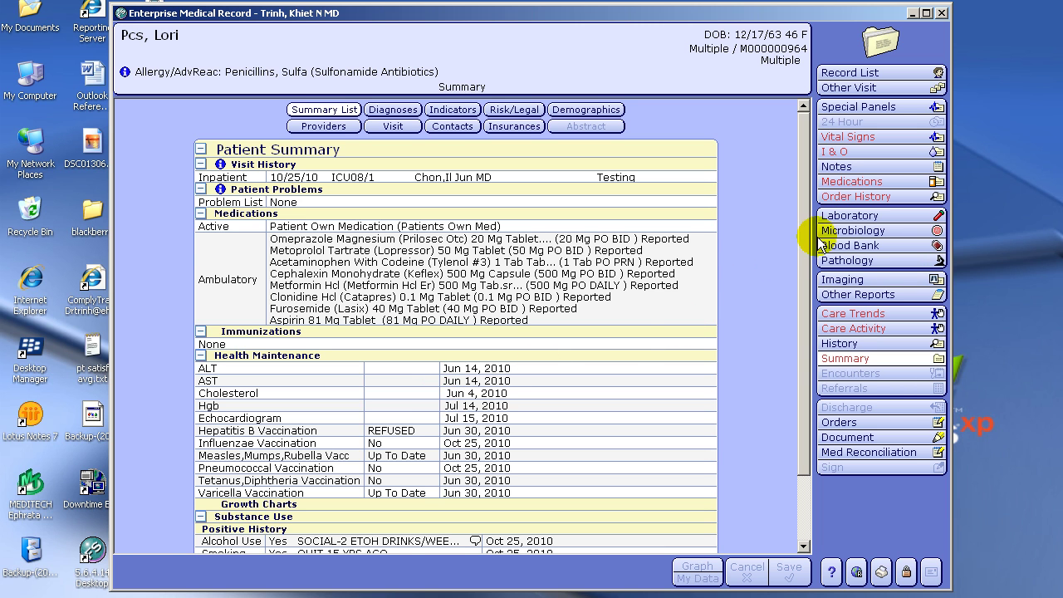
Show the patient's laboratory results and page through earlier and later Hematology results
click(849, 217)
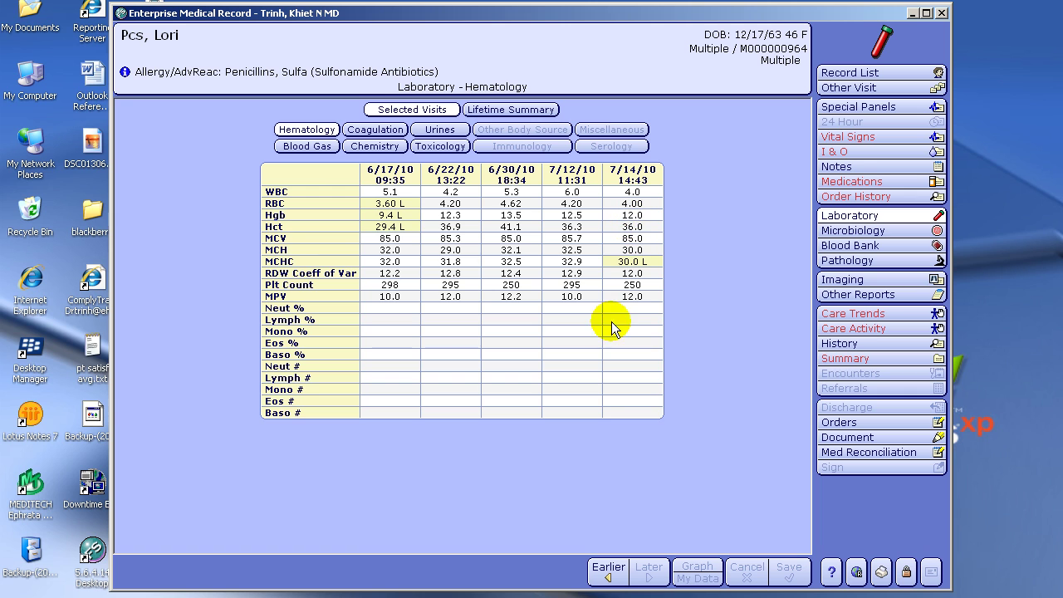
click(608, 573)
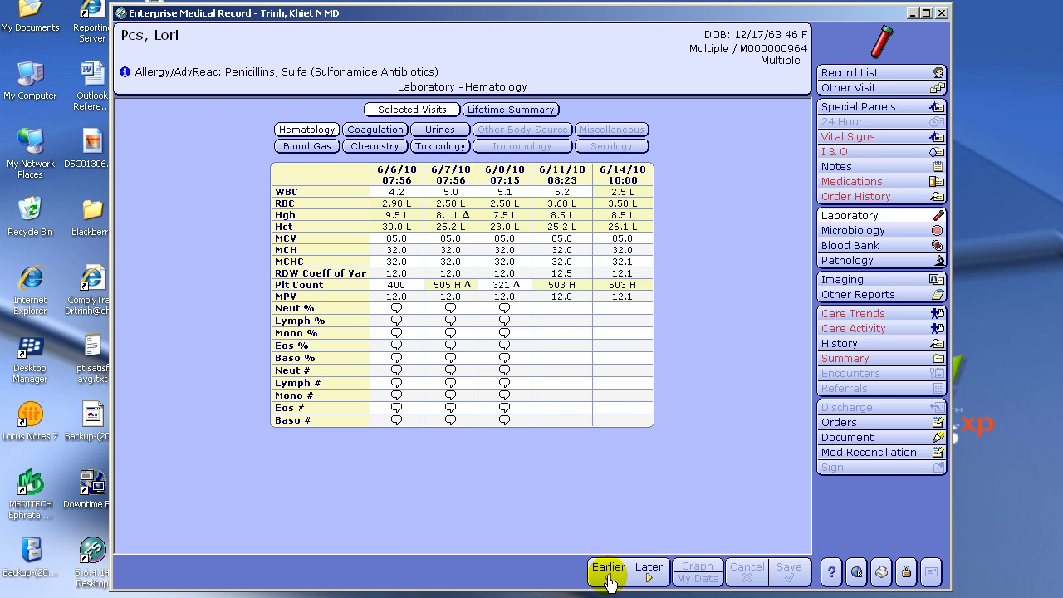
click(608, 573)
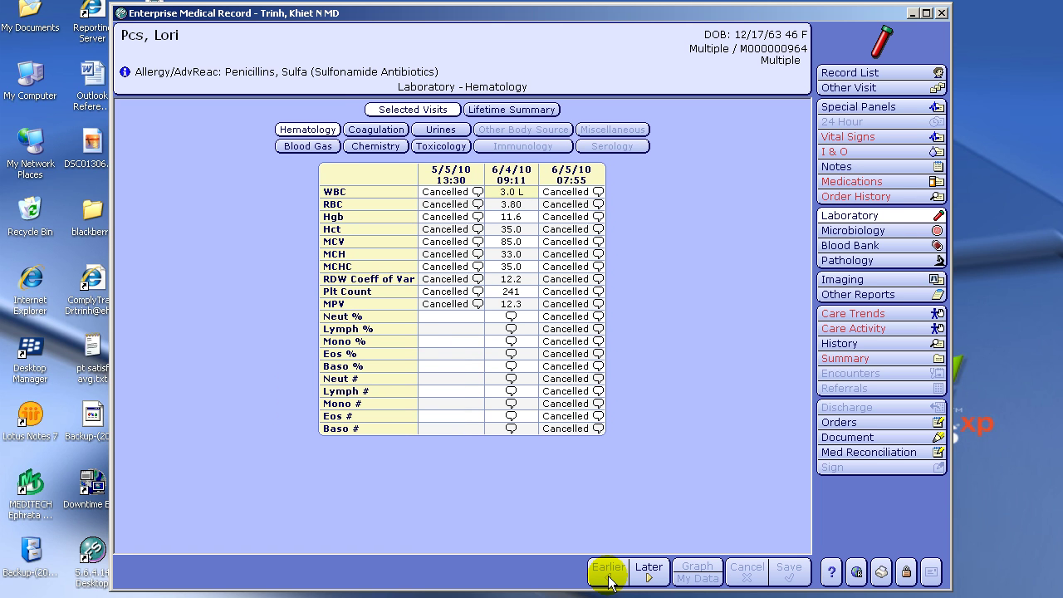
click(649, 571)
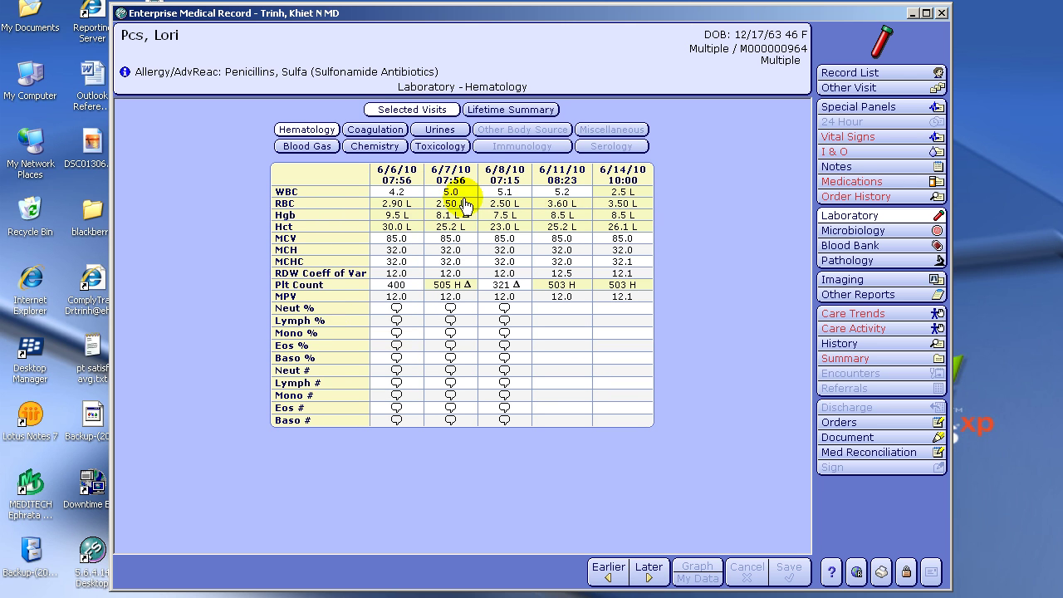
Check the Chemistry and earlier Coagulation results, then open the Glucose result history
click(370, 150)
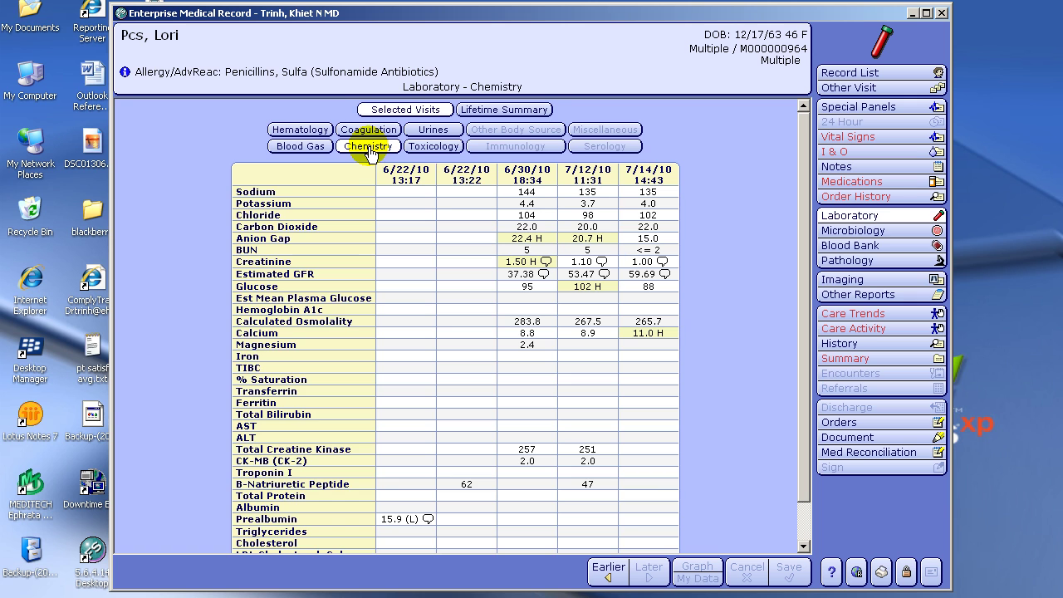
click(374, 132)
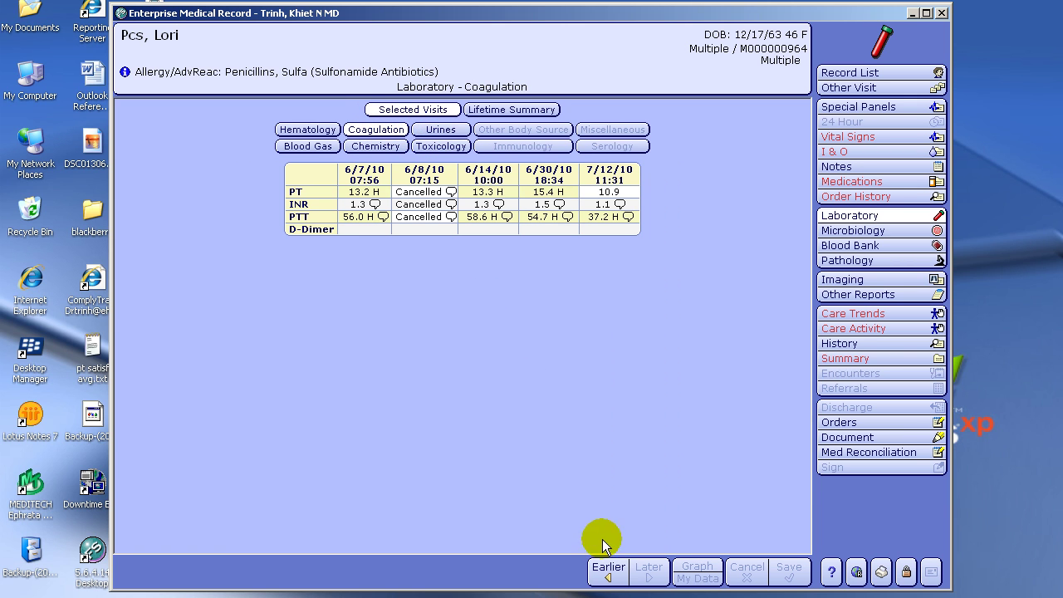
click(607, 576)
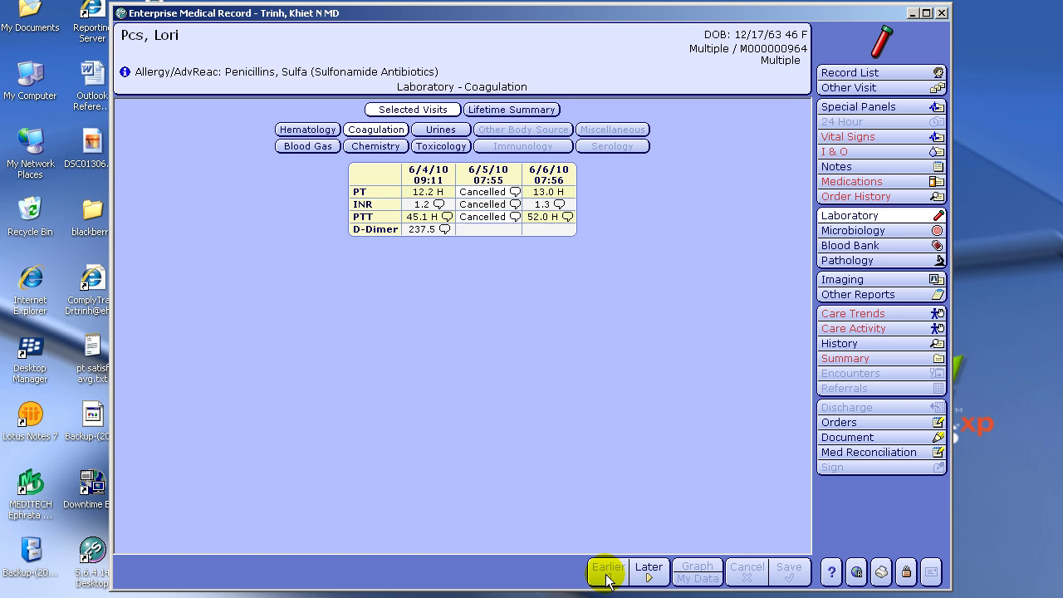
click(381, 153)
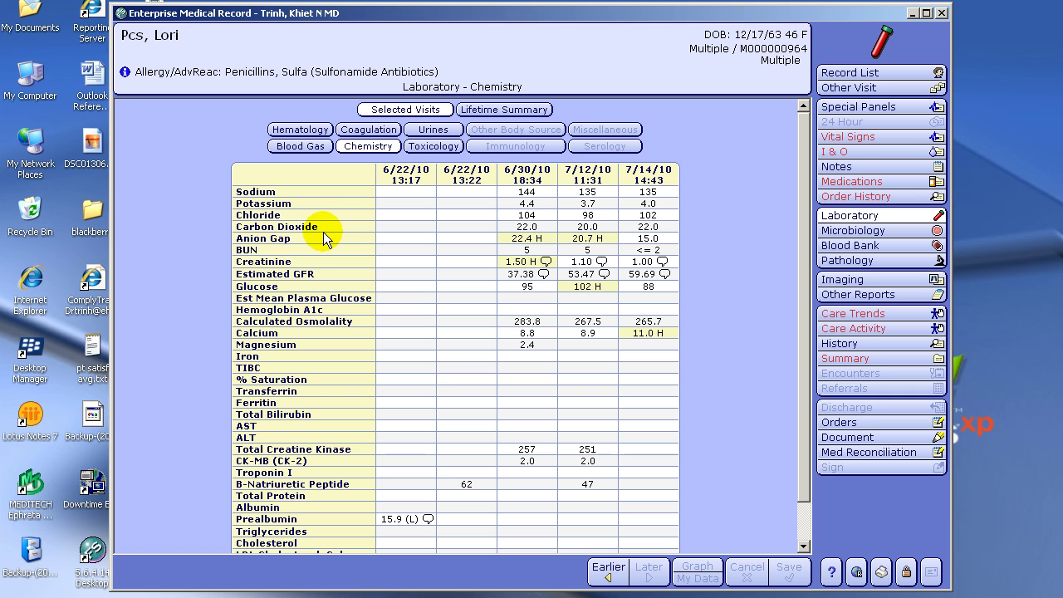
click(276, 287)
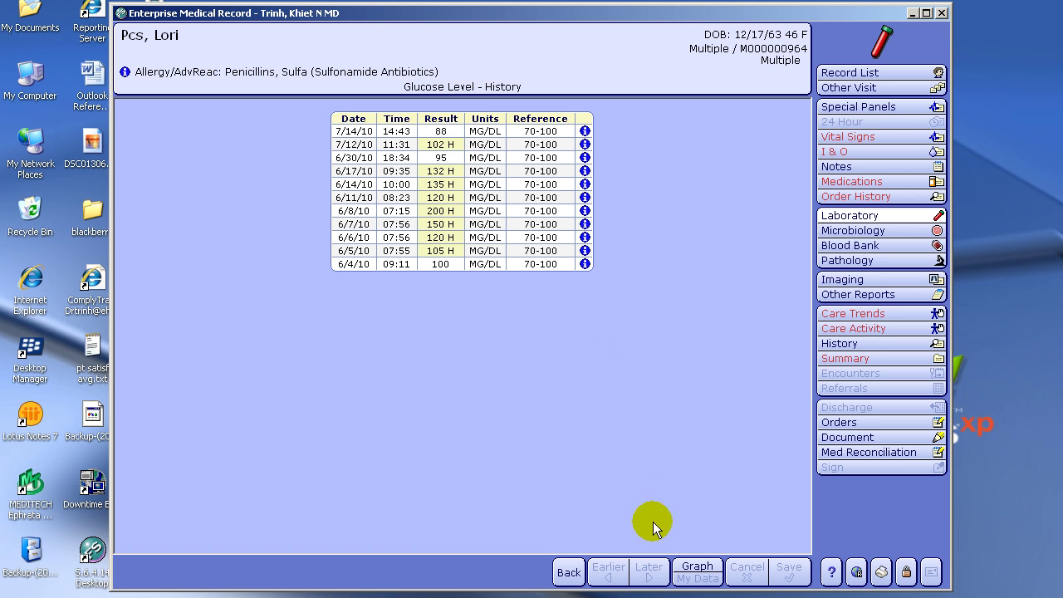
Graph the glucose results over 60 days, then return to the Laboratory Chemistry table
click(697, 569)
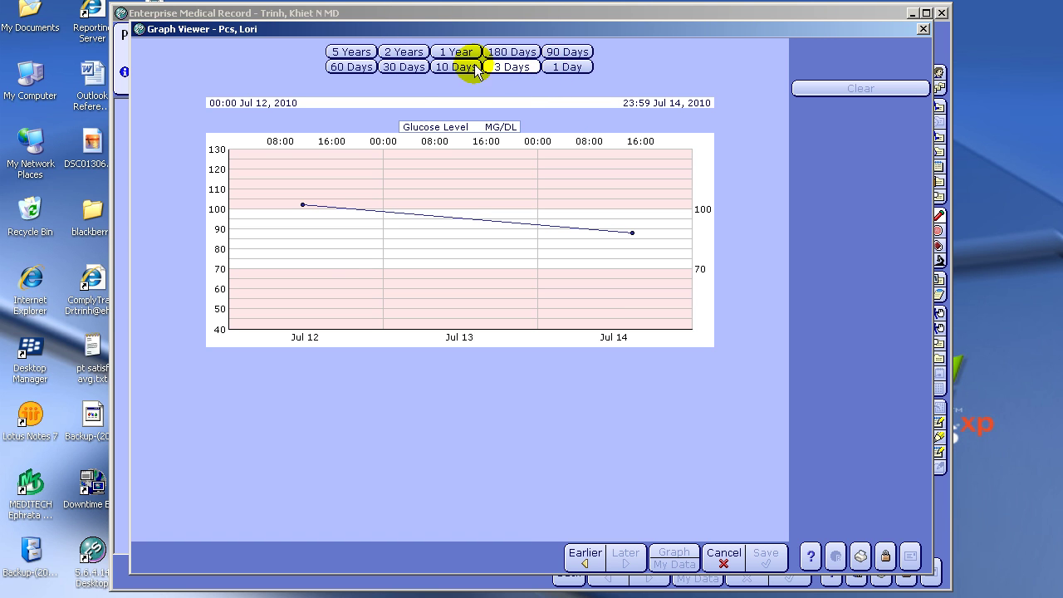
click(371, 69)
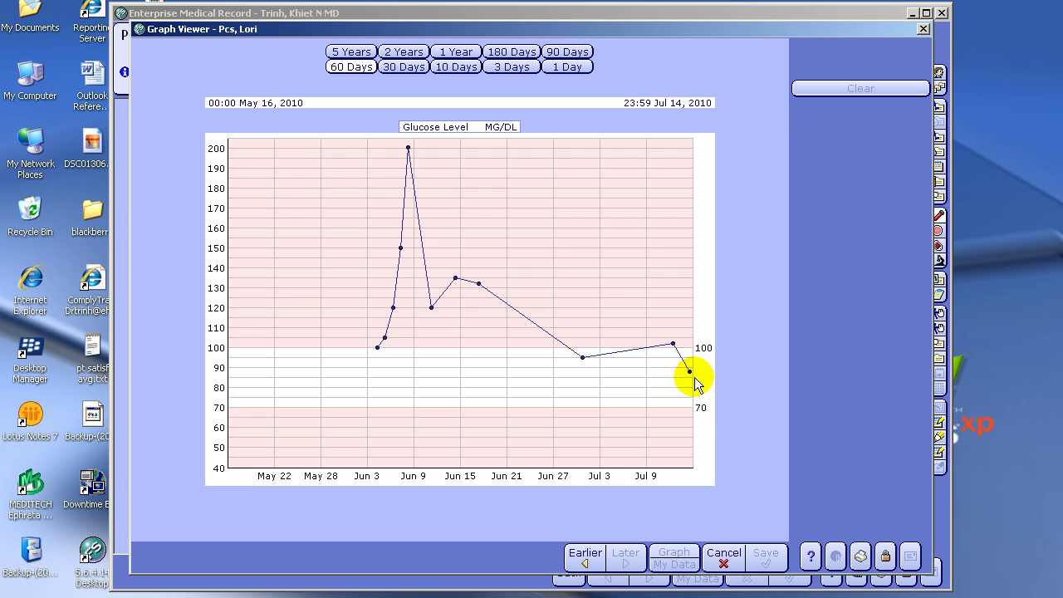
click(724, 558)
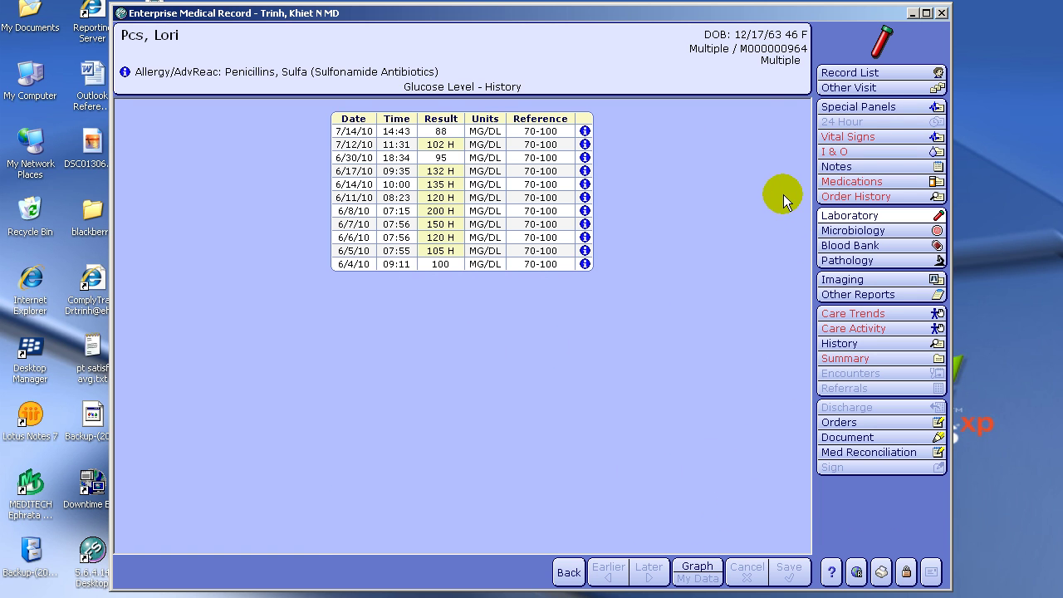
click(836, 214)
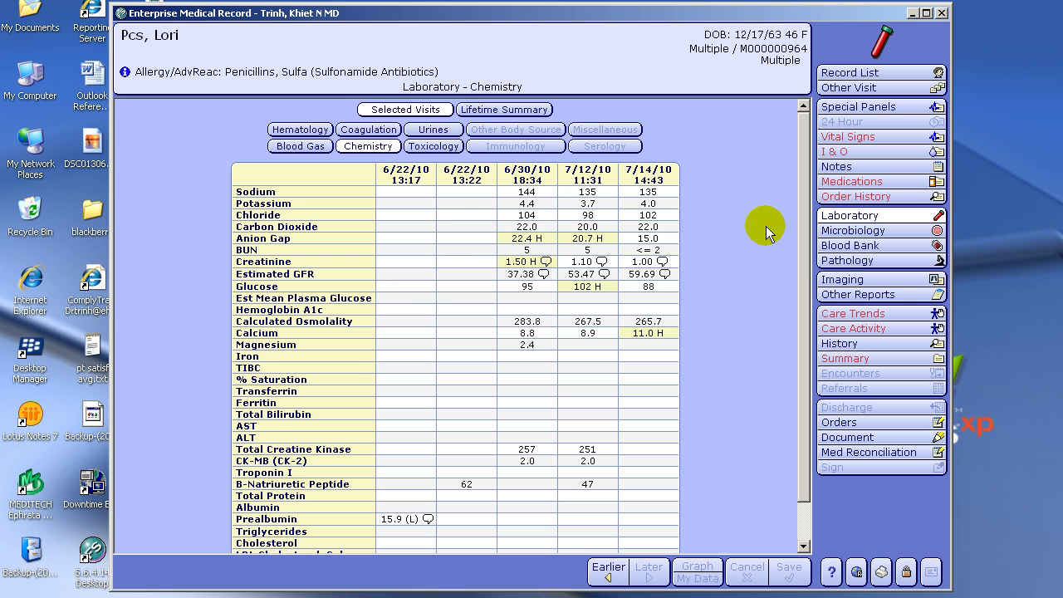
Display the patient's Imaging list with the signed Abdomen MRI, Bone Densitometry CT and Chest X-Ray
click(837, 282)
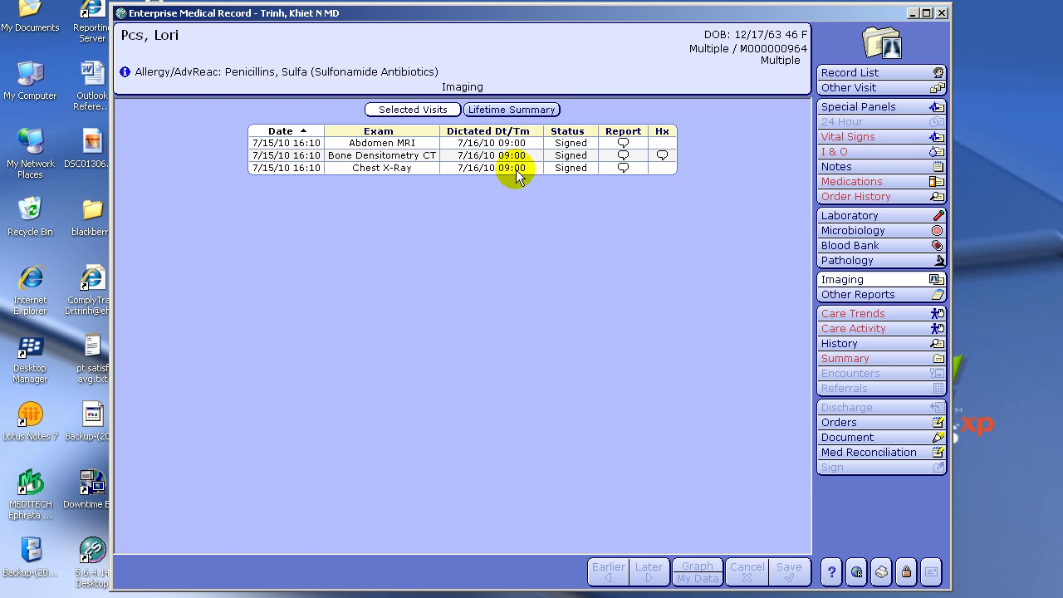
click(623, 157)
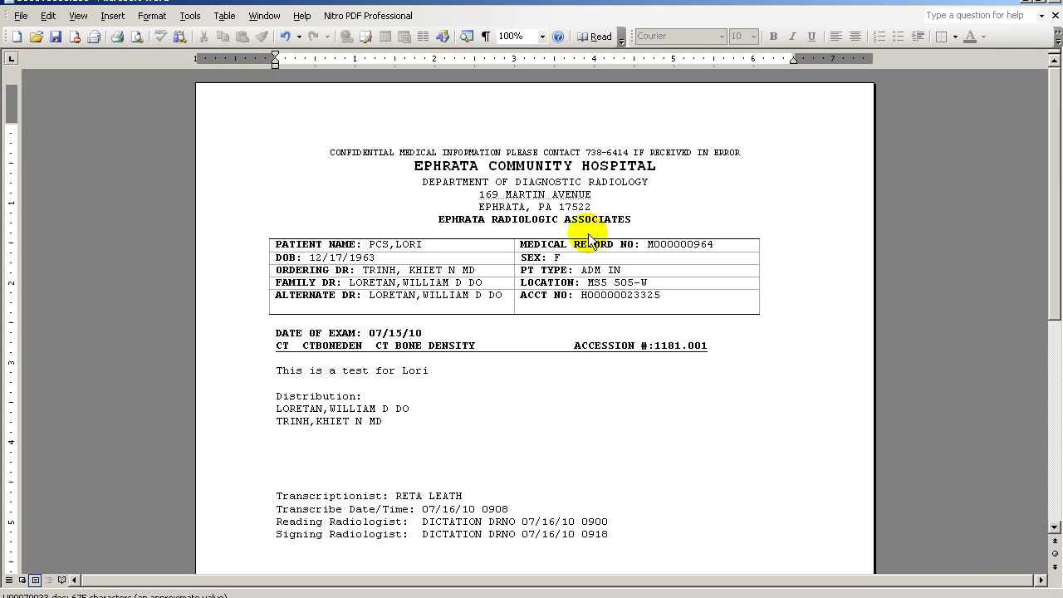
scroll(589, 234, down, 3)
scroll(587, 220, up, 3)
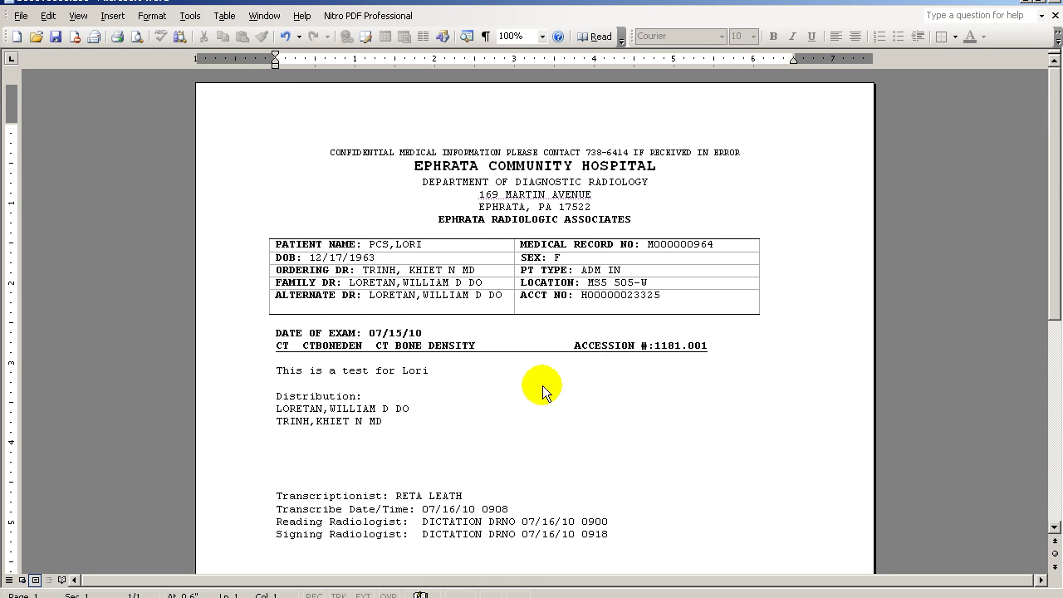
scroll(544, 387, down, 2)
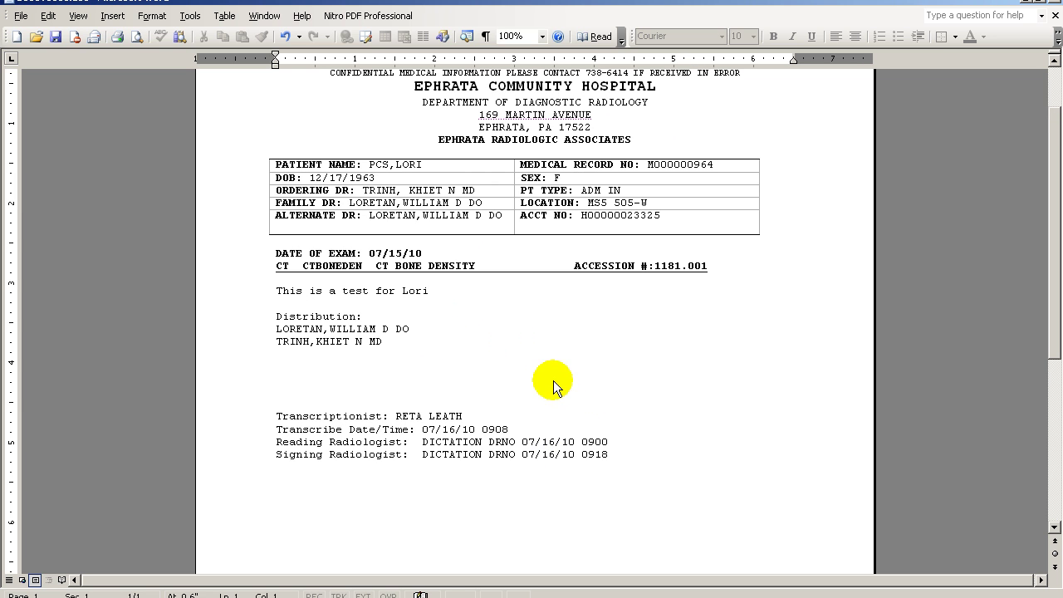
click(1055, 5)
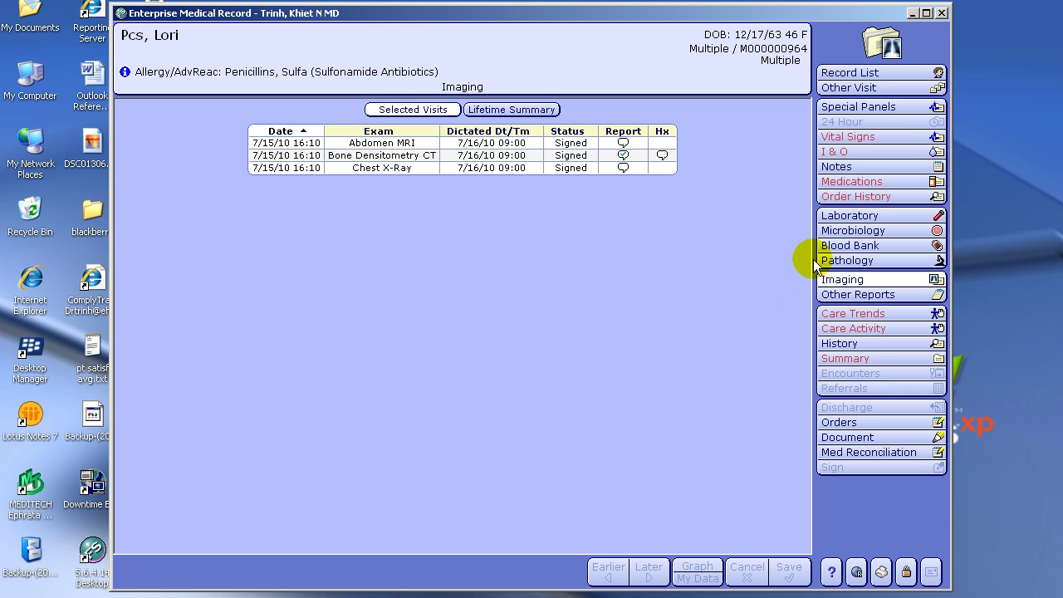
Open the 6/22/10 History & Physical report from the Other Reports list in Word
click(847, 299)
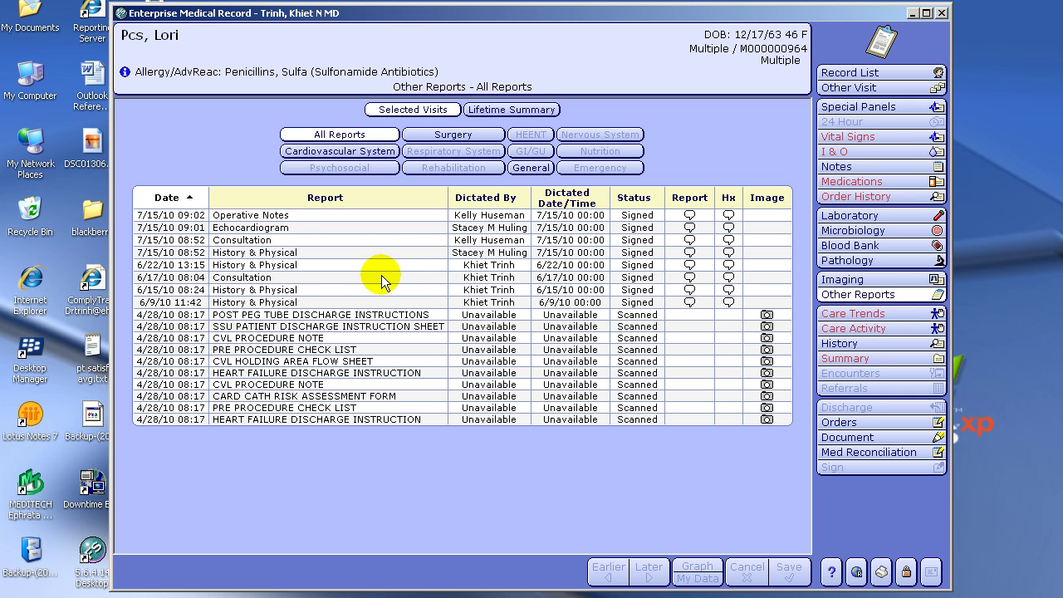
click(689, 266)
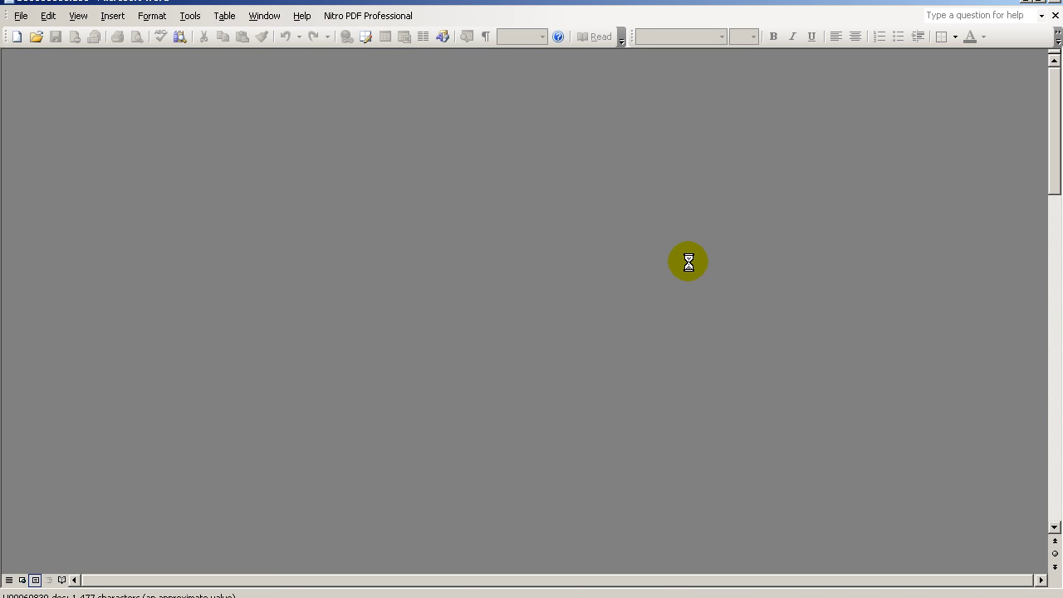